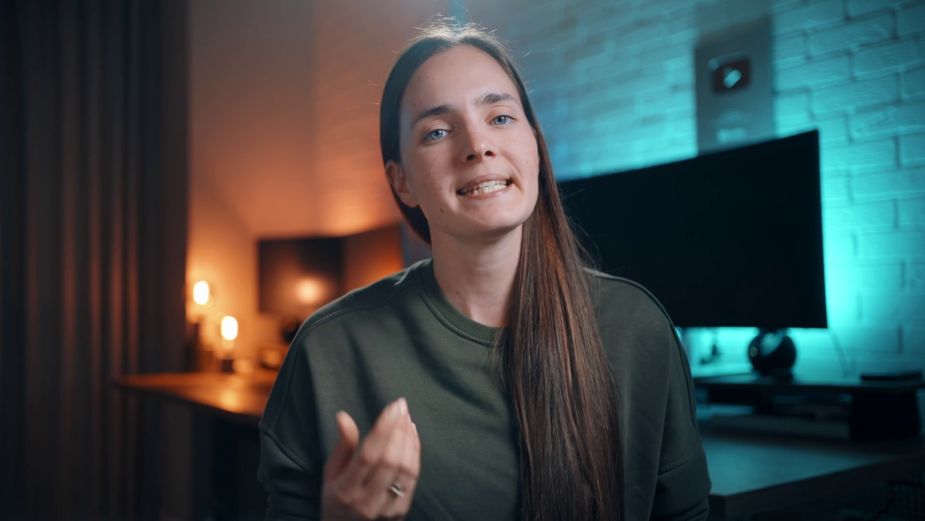
Bring up the action search over the empty scene with the X shortcut.
key("x")
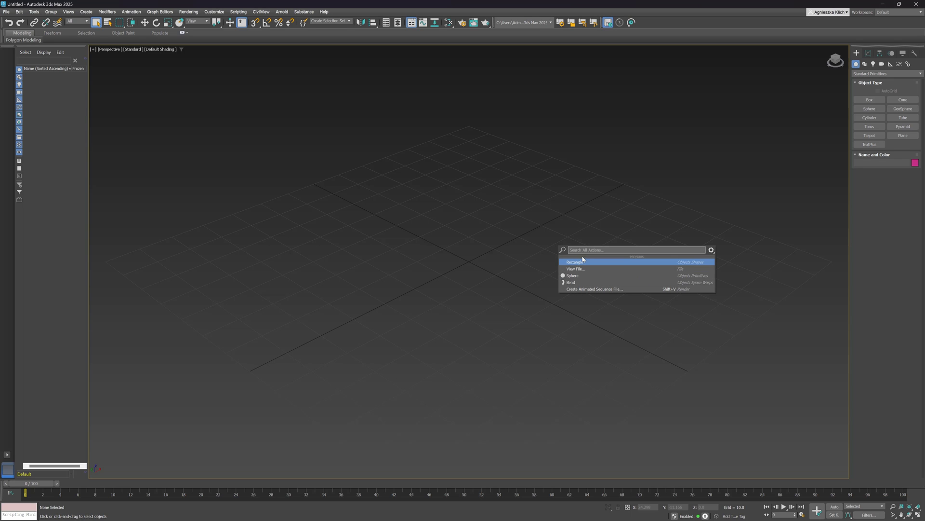
Search 'crea', widen the popup results, run Create Animated Sequence File, then close Make Preview.
type("crea")
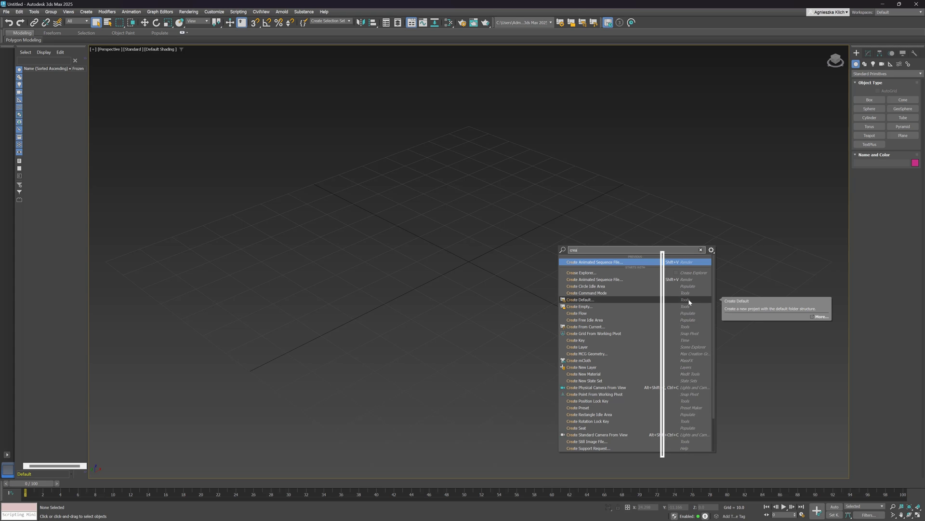
left_click(712, 250)
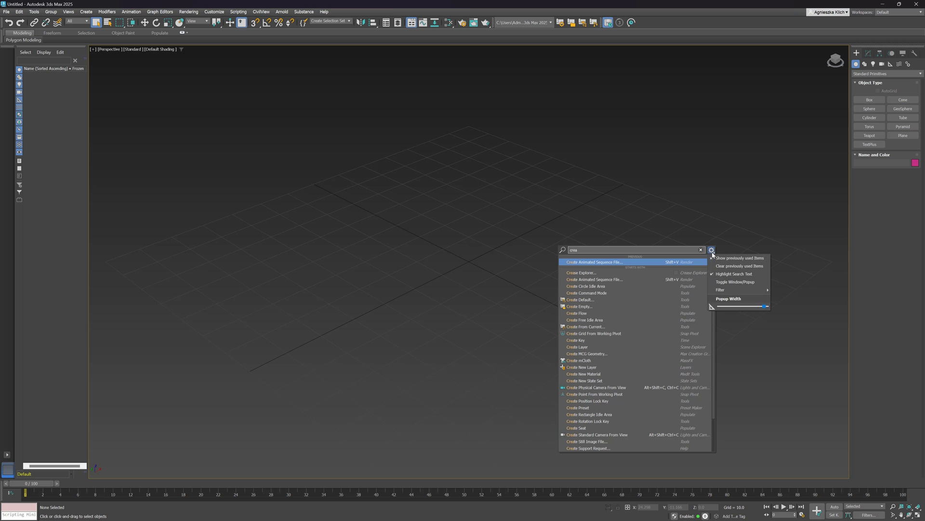
mouse_move(767, 307)
left_mouse_down()
mouse_move(746, 307)
mouse_move(767, 308)
left_mouse_up()
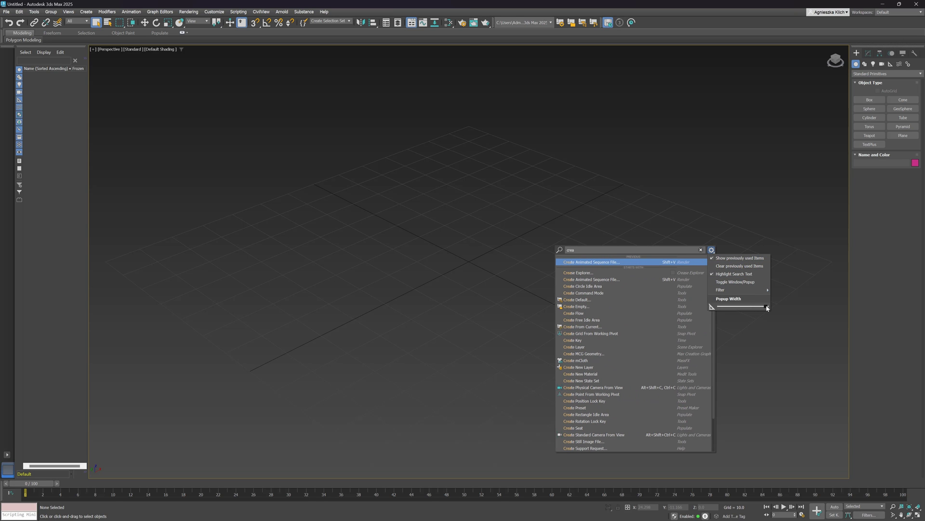
key("Return")
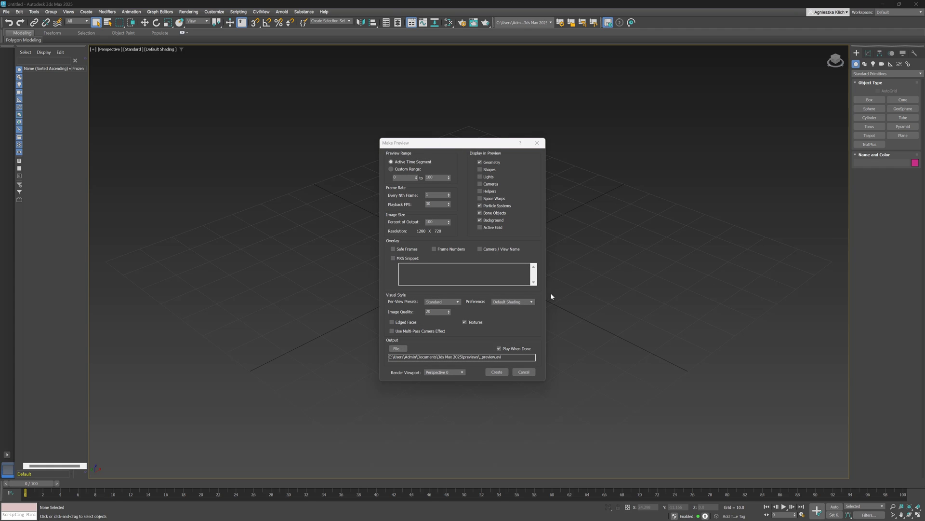
left_click(537, 142)
Switch the search from popup to window and dock Global Search on the right.
key("x")
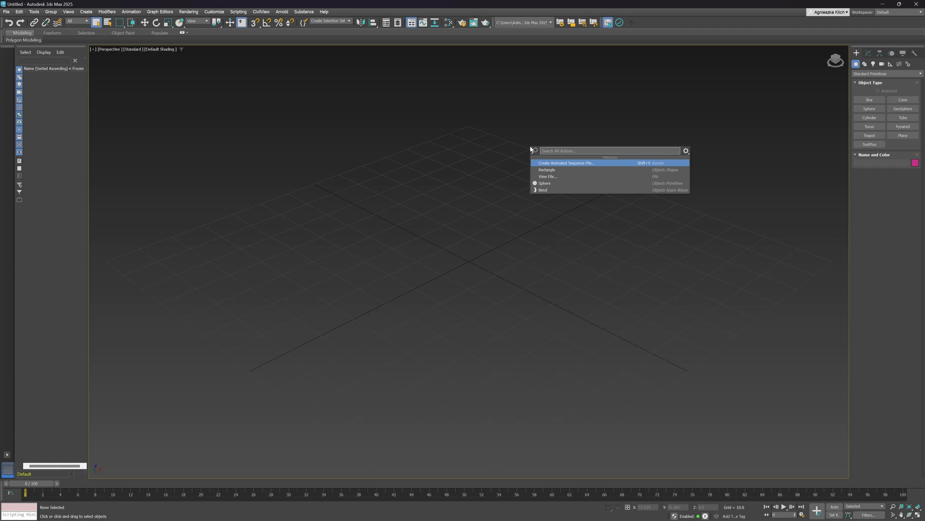
left_click(687, 151)
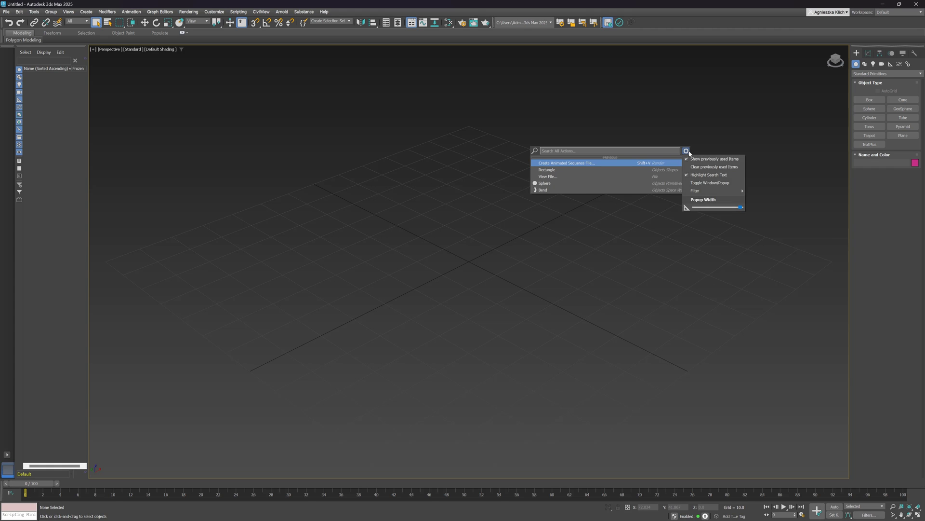
left_click(705, 183)
left_click_drag(536, 194, 863, 187)
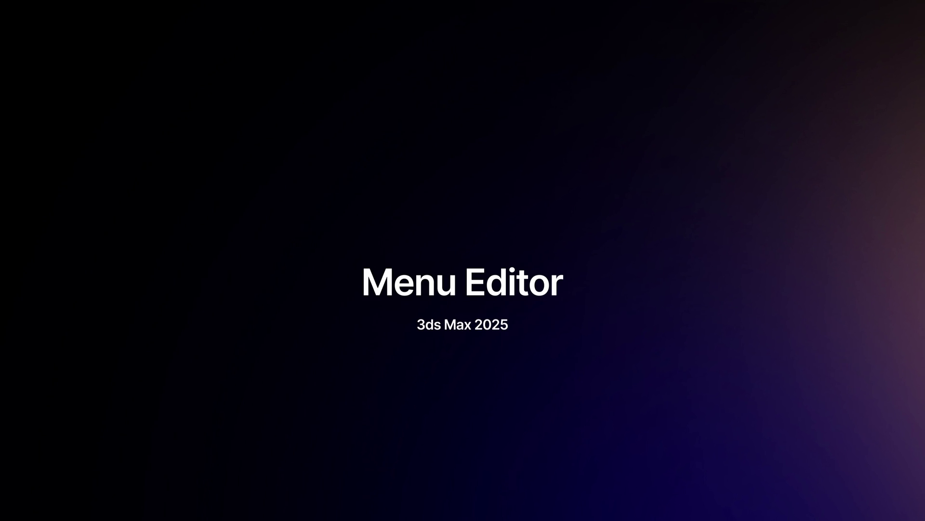
Open the Menu Editor from Customize and return to editing the main menu bar.
left_click(222, 13)
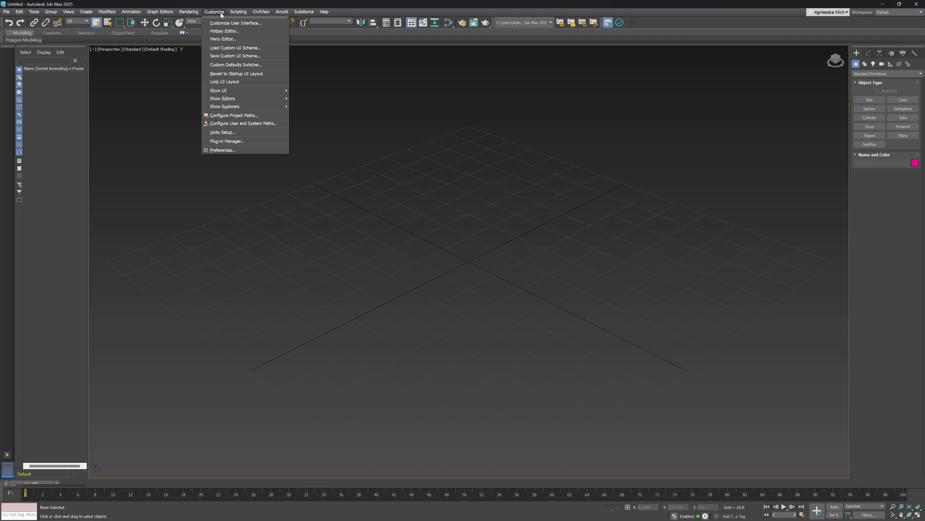
left_click(221, 39)
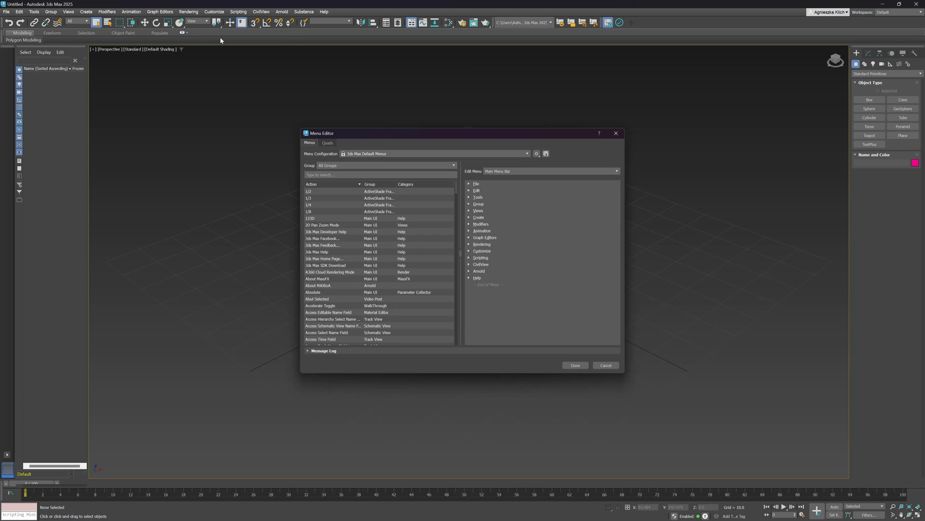
left_click(327, 143)
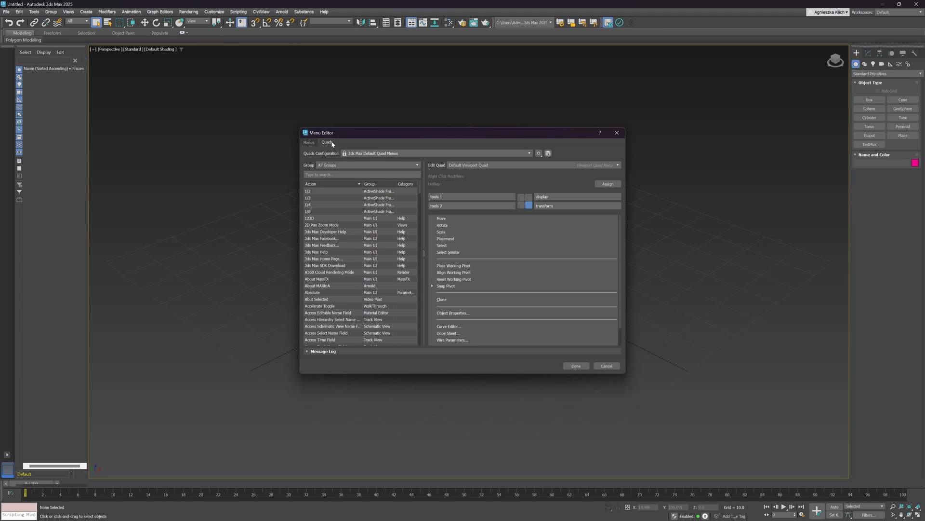
left_click(309, 144)
Place the 2D Pan Zoom Mode action below Help and rename the new item.
left_click_drag(324, 225, 388, 228)
left_click_drag(491, 285, 492, 286)
right_click(492, 285)
left_click(515, 305)
left_click(450, 270)
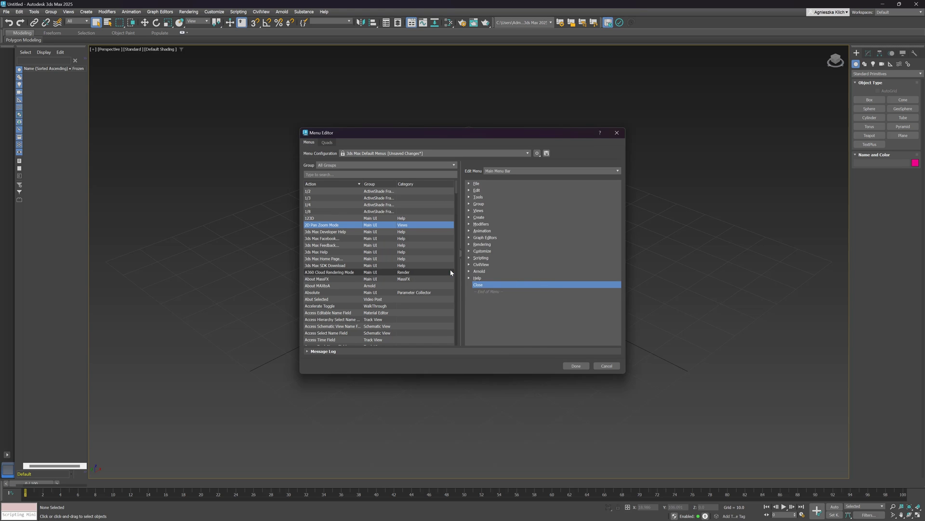
Insert a separator under Help and move the Help menu below Arnold.
right_click(484, 285)
left_click(494, 284)
right_click(494, 284)
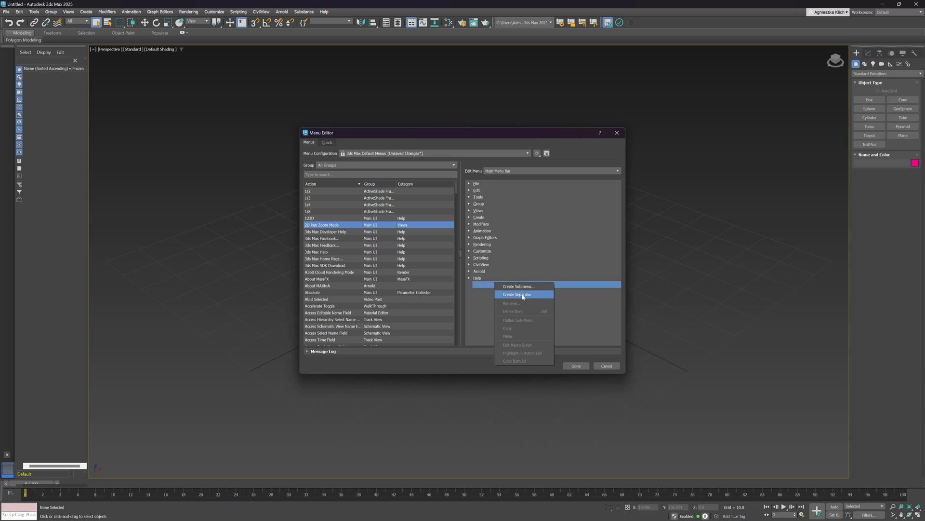
left_click(523, 294)
mouse_move(494, 286)
left_mouse_down()
mouse_move(476, 283)
mouse_move(481, 274)
mouse_move(484, 284)
left_mouse_up()
left_click(491, 285)
right_click(491, 285)
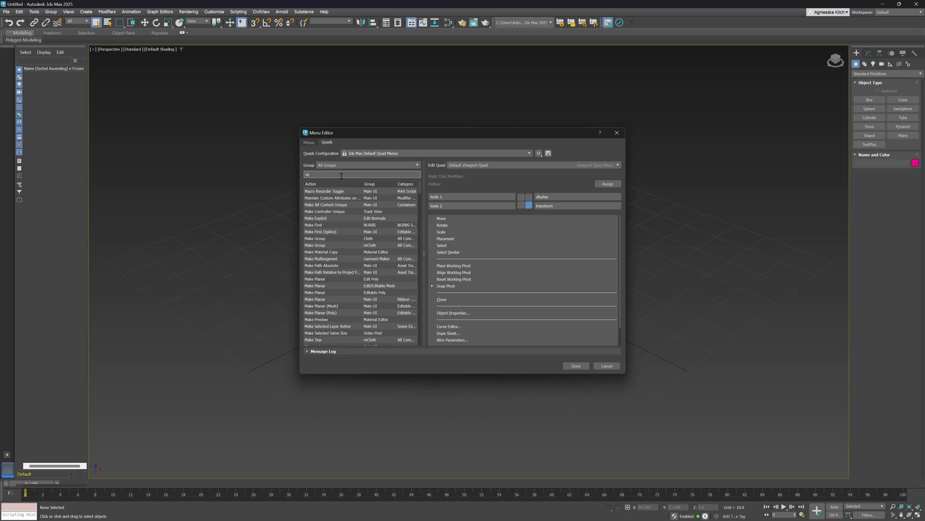
Add Material Editor Toggle to the quad, save the 'menu' configuration, and open Material Editor from it.
type("aterial edi")
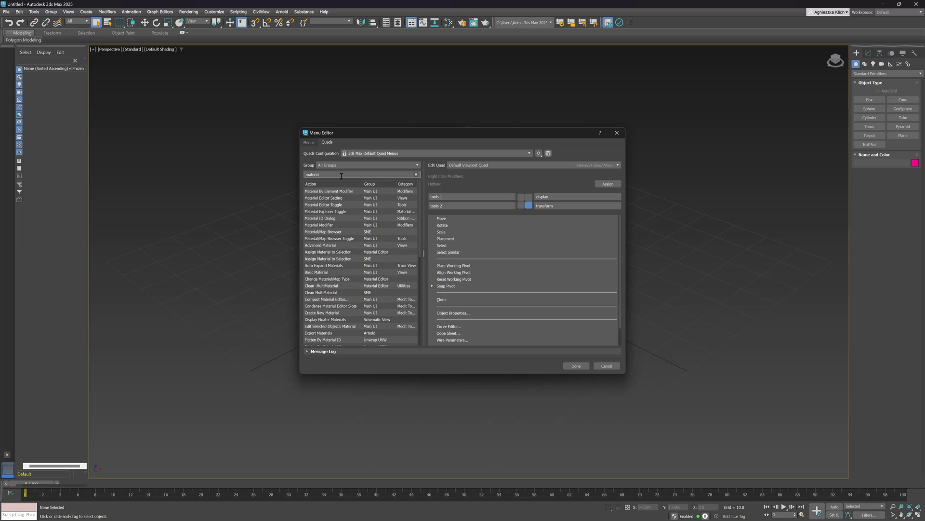
left_click_drag(334, 196, 457, 219)
left_click(576, 365)
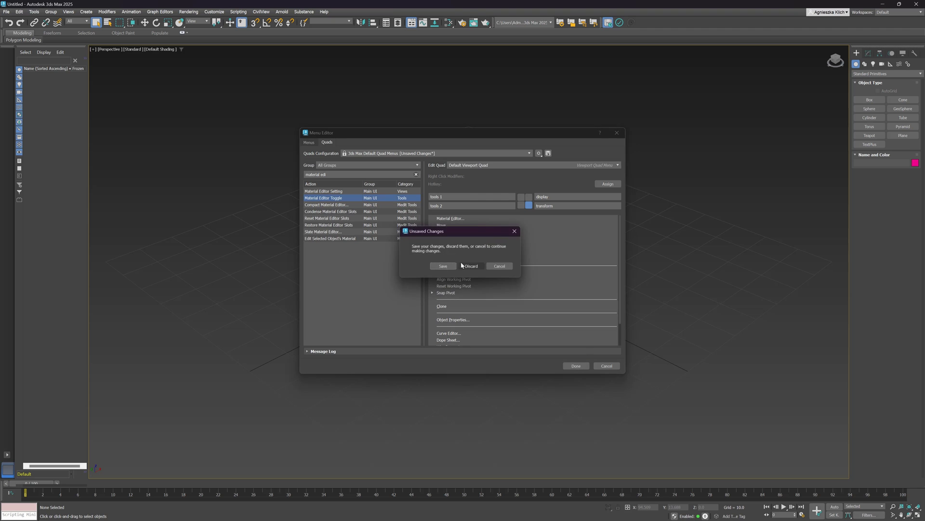
left_click(440, 265)
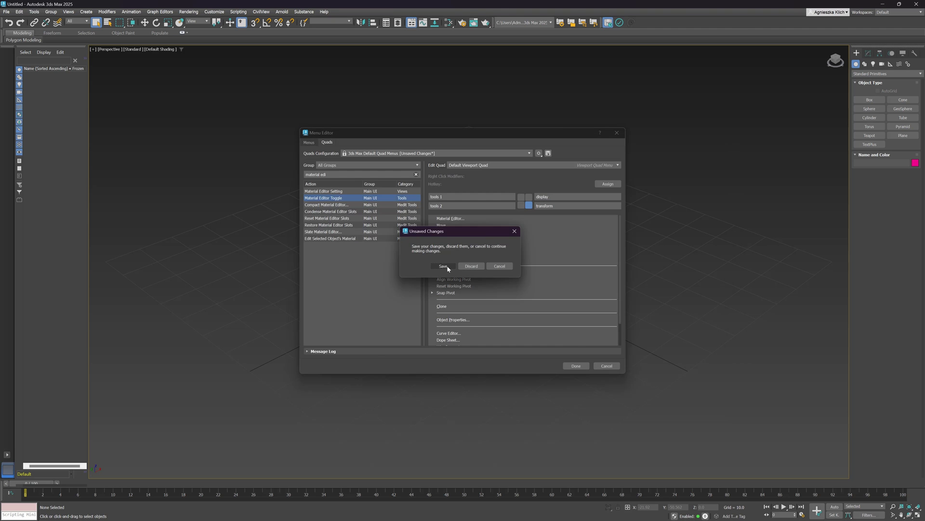
left_click(440, 265)
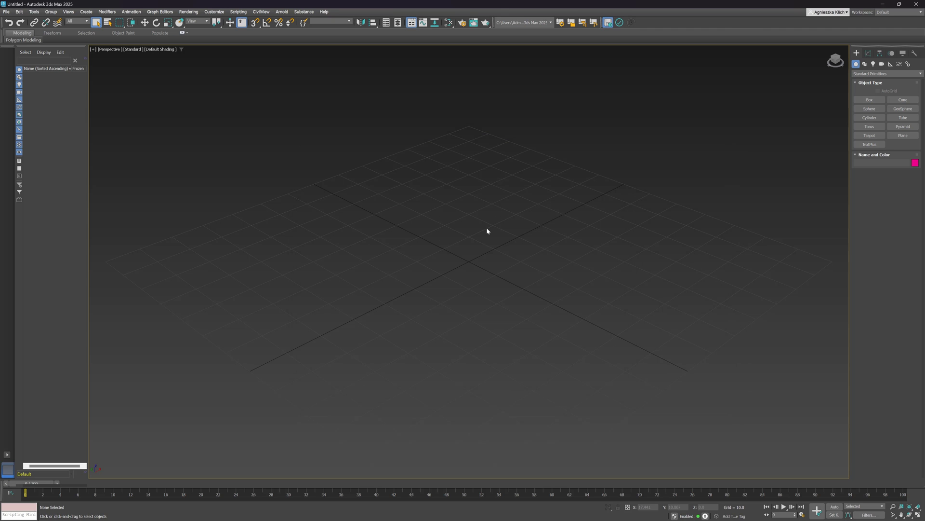
right_click(487, 231)
left_click(504, 234)
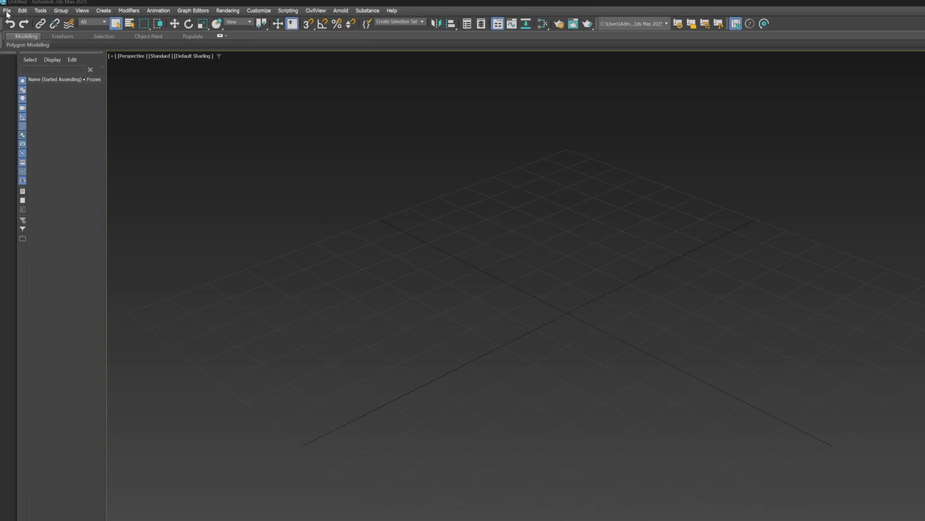
Show the File menu's Save Incremental (+) option.
left_click(5, 3)
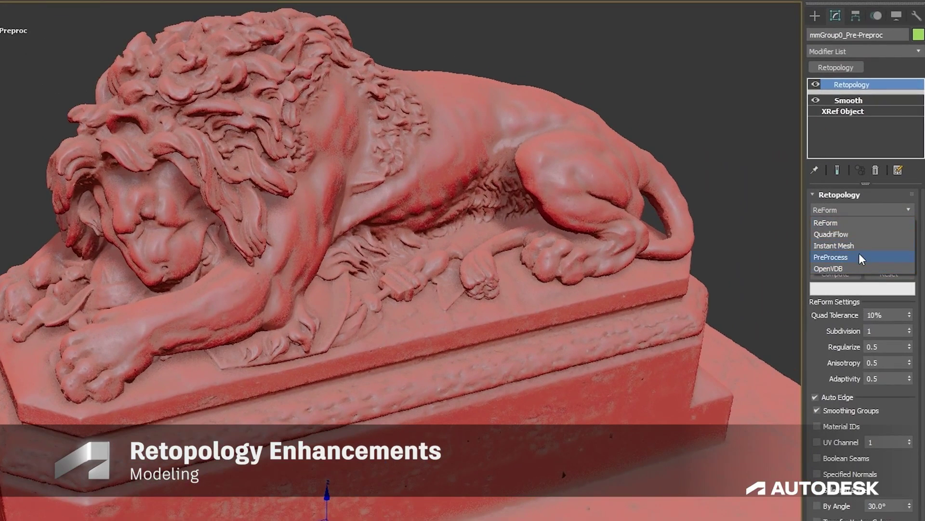
Remesh the lion model with the PreProcess retopology method and show its wireframe edges.
left_click(860, 256)
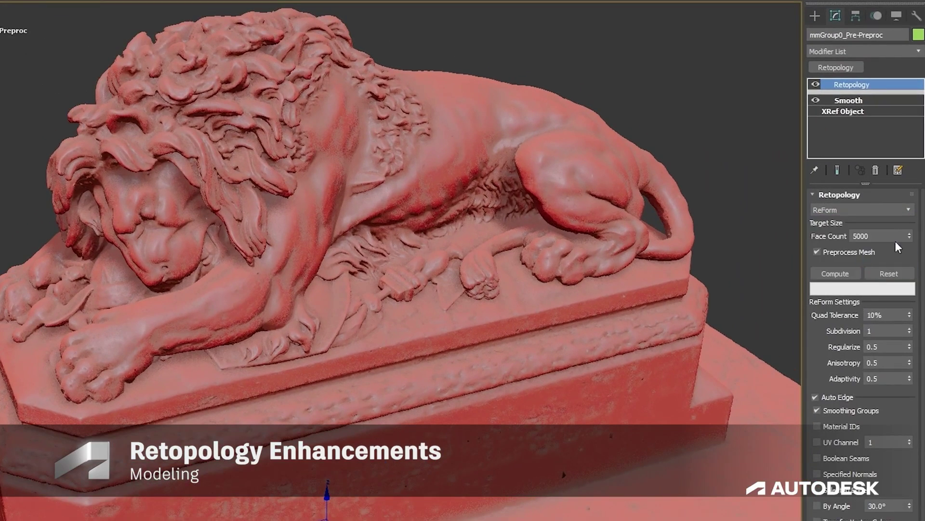
left_click(835, 257)
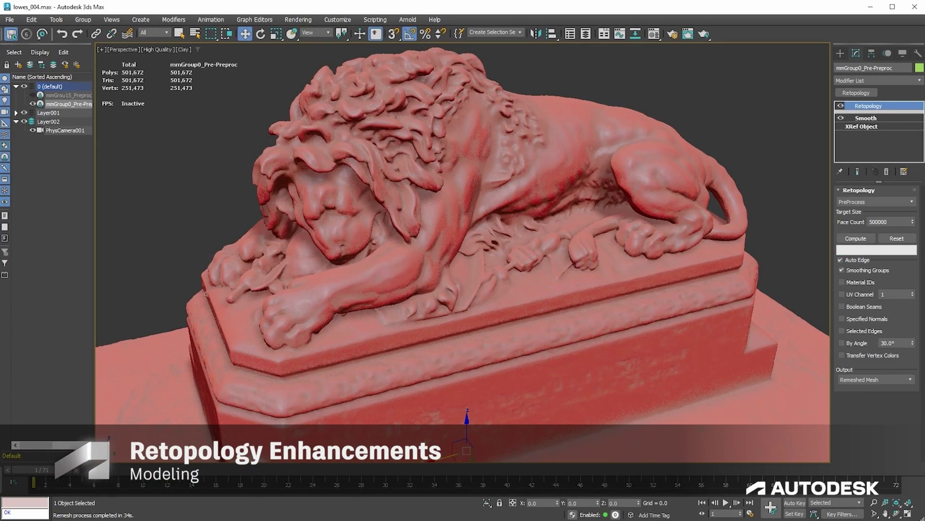
key("F4")
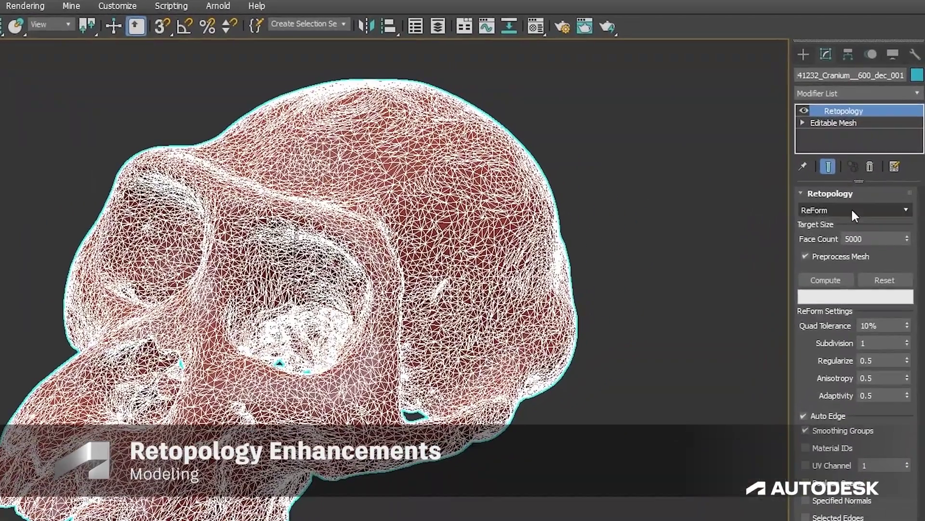
Remesh the cranium using OpenVDB with a voxel size of 50.0.
left_click(852, 211)
left_click(861, 275)
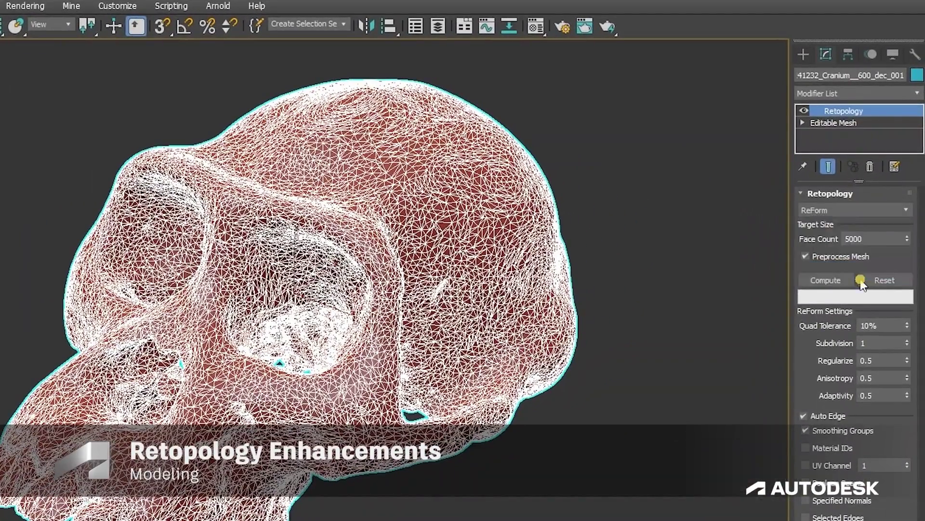
left_click(874, 275)
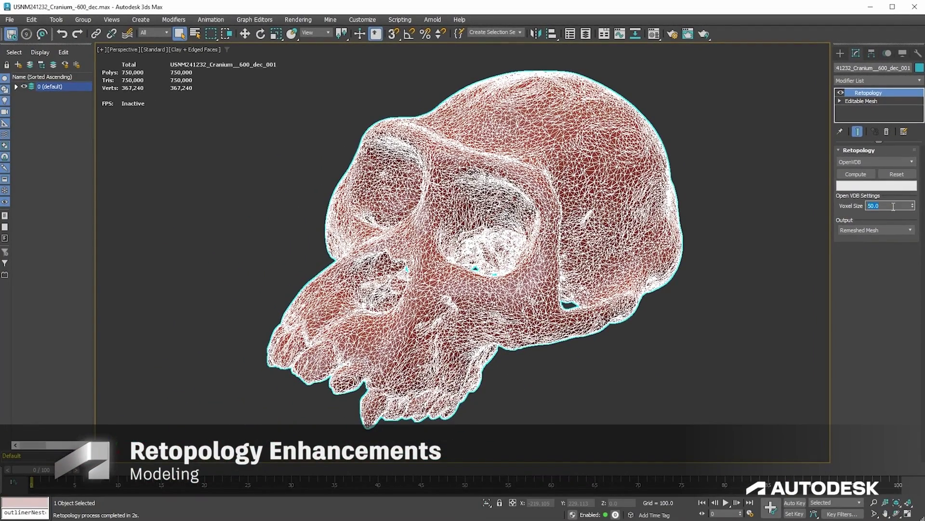
left_click(862, 177)
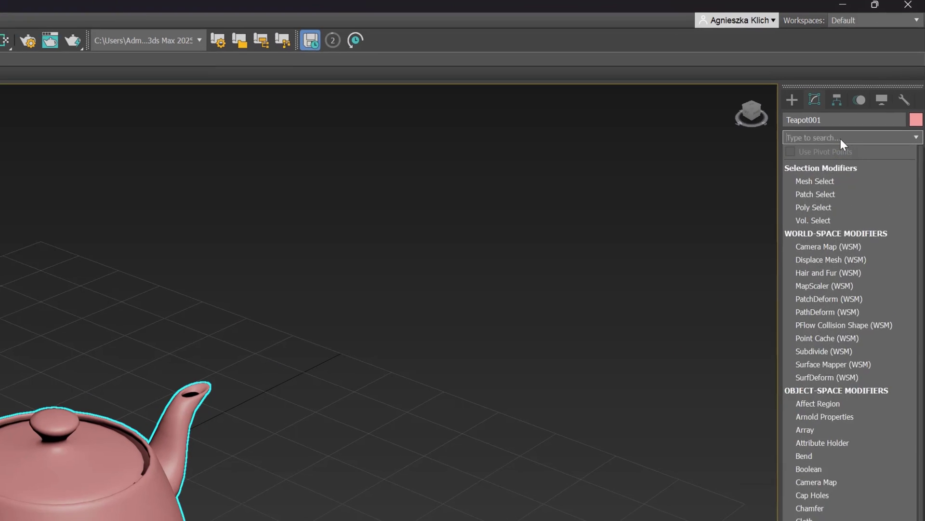
Search 'mesh' in the Modifier List and add Mesh Cleaner to the teapot.
type("mesh")
left_click(828, 181)
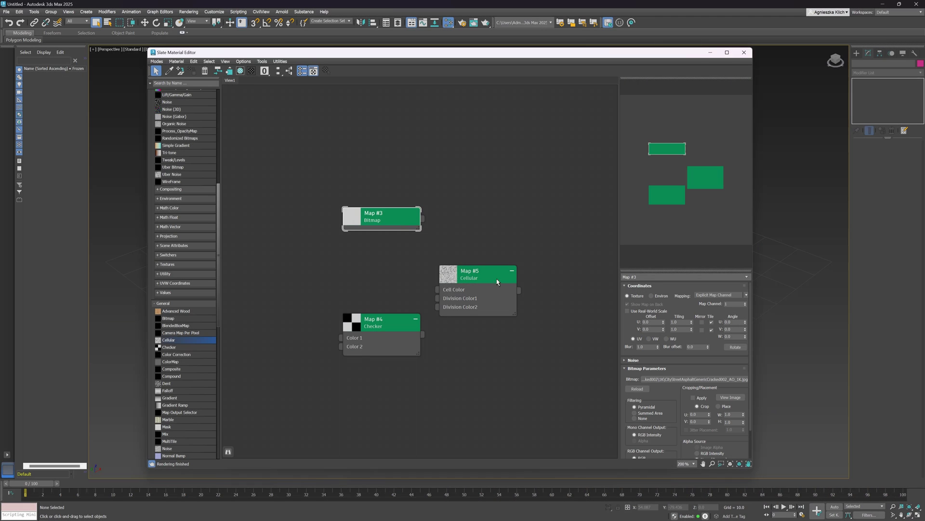
Close the cropping preview and view the Map #3 bitmap image from its node menu.
left_click(742, 399)
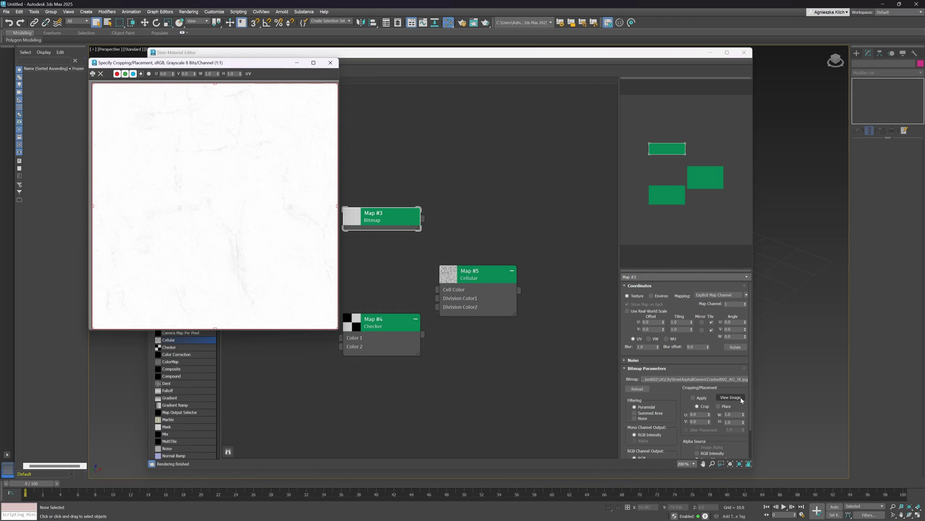
left_click(331, 63)
right_click(381, 217)
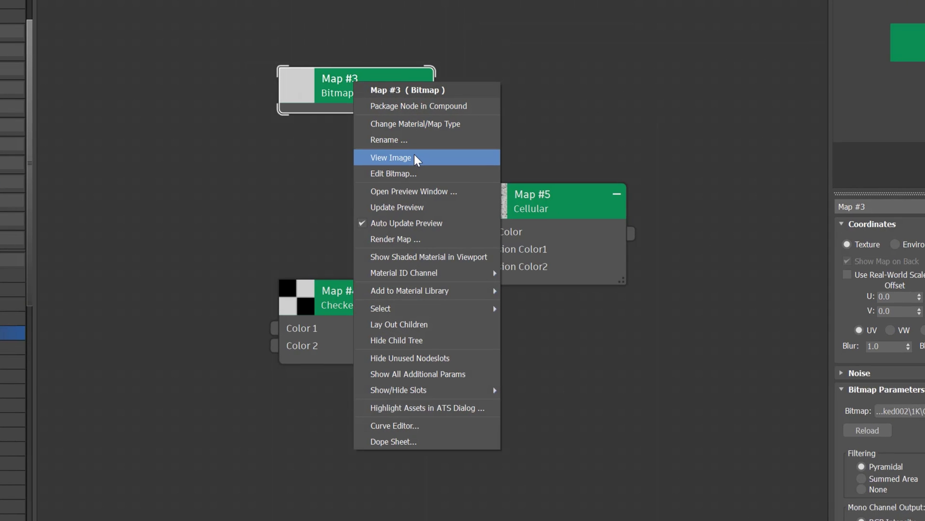
left_click(414, 157)
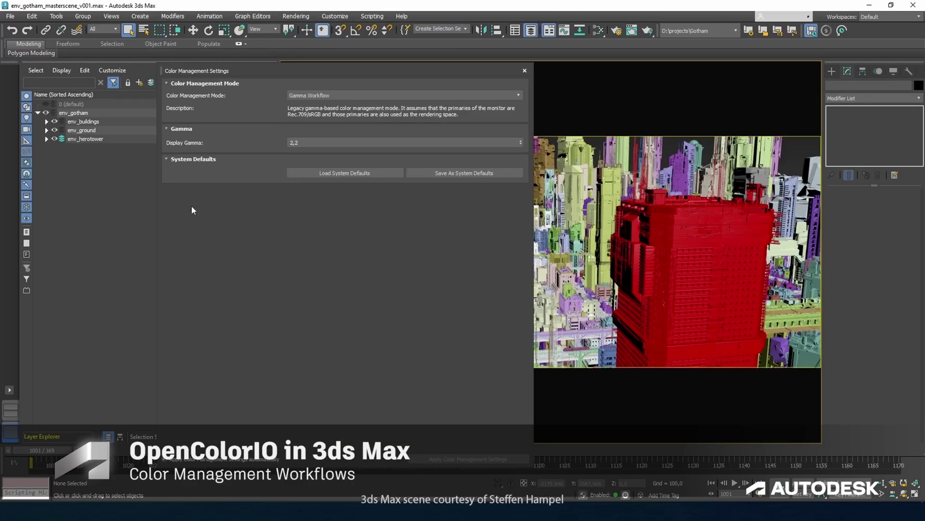
Set Color Management Mode to OCIO - 3ds Max Default and try viewport view transforms.
left_click(311, 94)
left_click(330, 124)
left_click(453, 220)
left_click(279, 198)
left_click(434, 198)
left_click(438, 206)
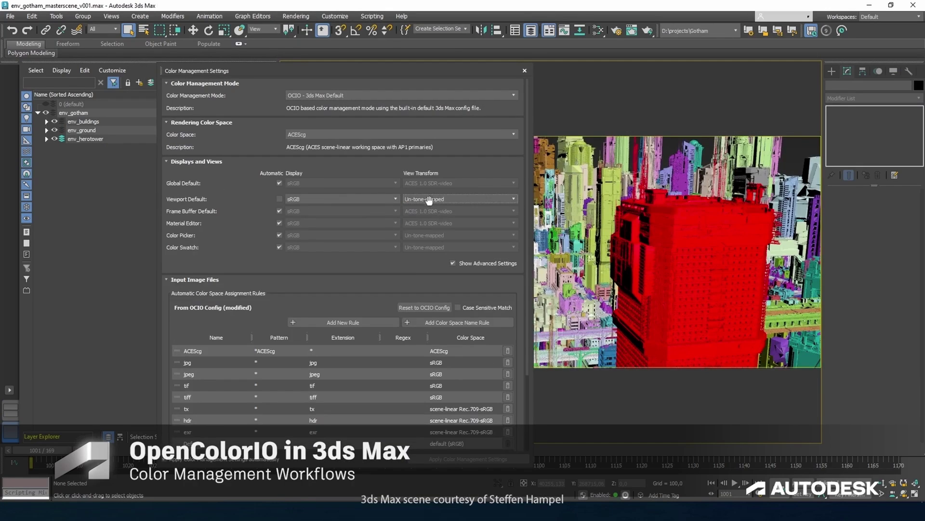
left_click(429, 200)
left_click(429, 227)
left_click(430, 199)
left_click(430, 208)
left_click(280, 198)
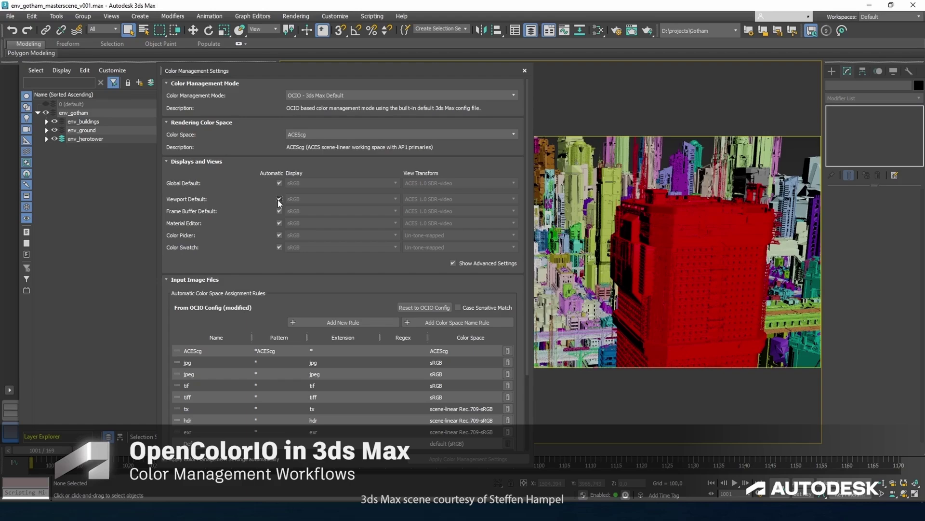
Add a new input image colour space rule for the png file extension.
left_click_drag(526, 254, 524, 343)
left_click(332, 227)
type("png")
double_click(336, 253)
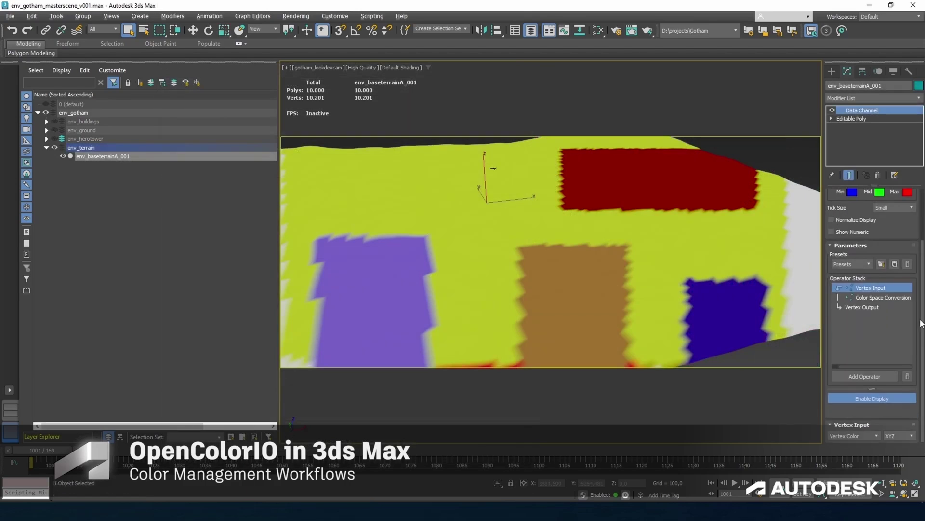
left_click(879, 289)
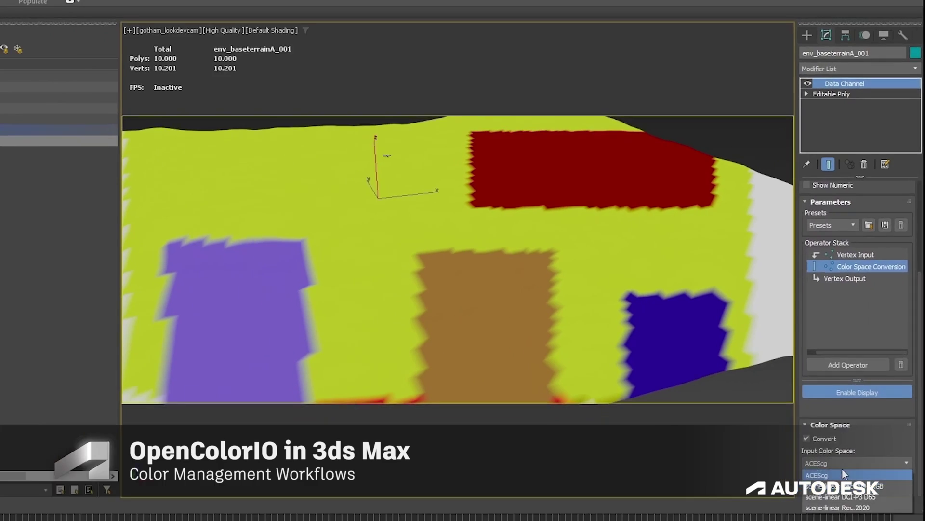
Select some terrain vertices in Editable Poly and colour them dark blue.
left_click(793, 80)
left_click(850, 127)
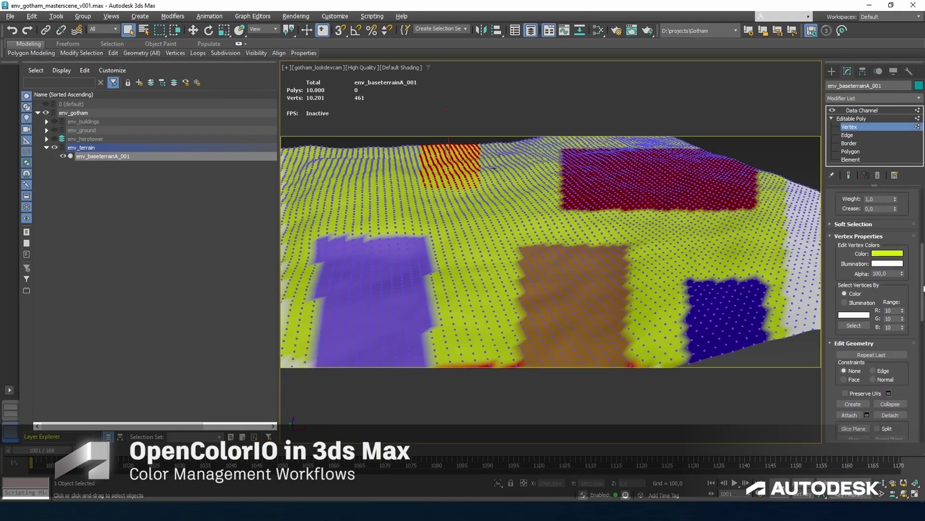
left_click(887, 242)
left_click(726, 173)
left_click(801, 229)
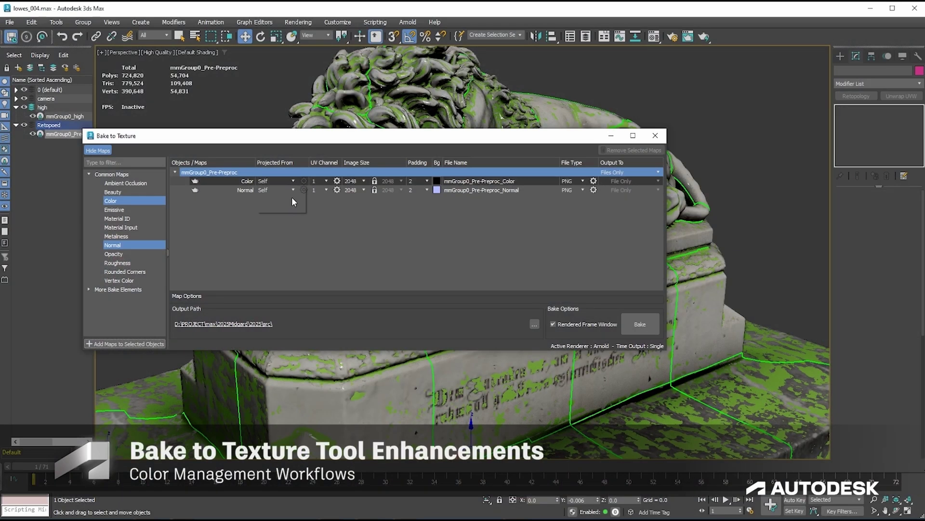
Give the Color bake map Color Space Conversion targeting ACEScg.
left_click(582, 294)
left_click(580, 312)
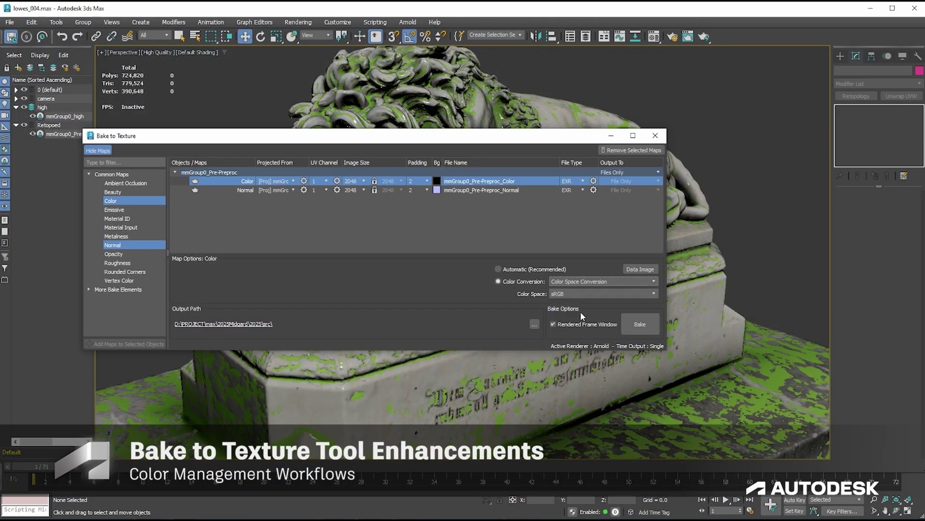
left_click(579, 293)
left_click(580, 349)
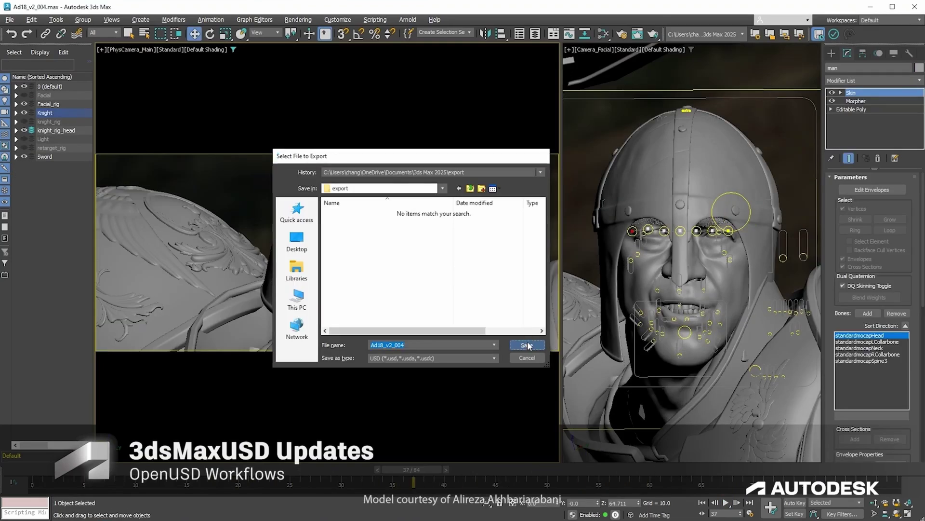
Export the knight scene to USD with the whole animation range included.
left_click(527, 345)
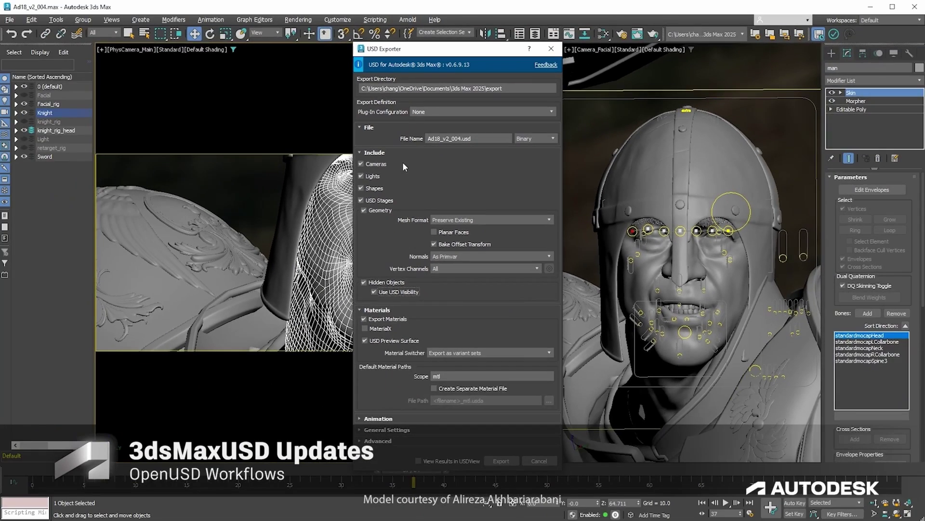
left_click(374, 153)
left_click(379, 272)
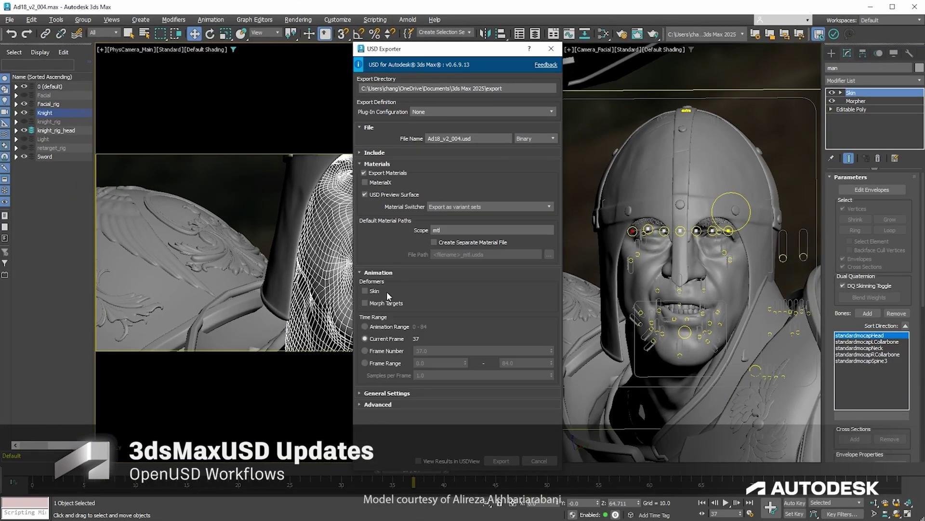
left_click(365, 327)
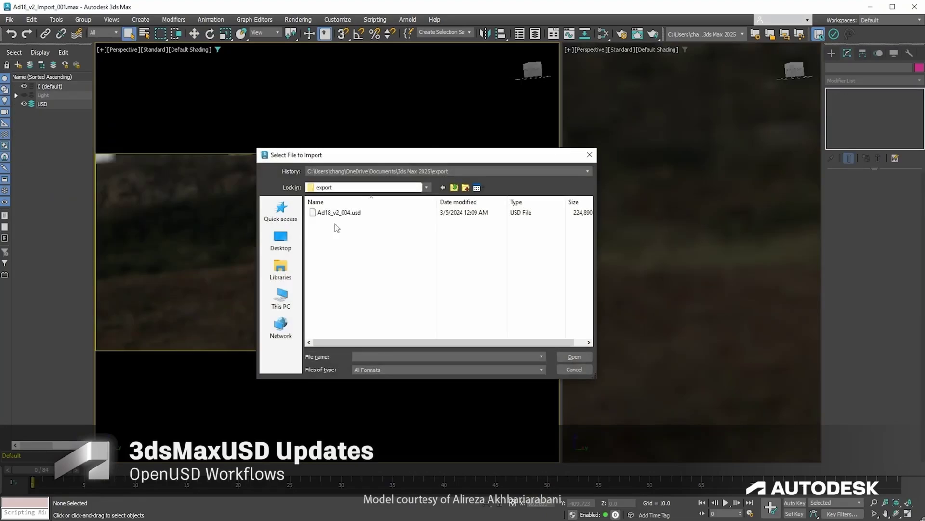
Import Ad18_v2_004.usd and scrub its animation forward to about frame 31.
left_click(339, 215)
double_click(340, 213)
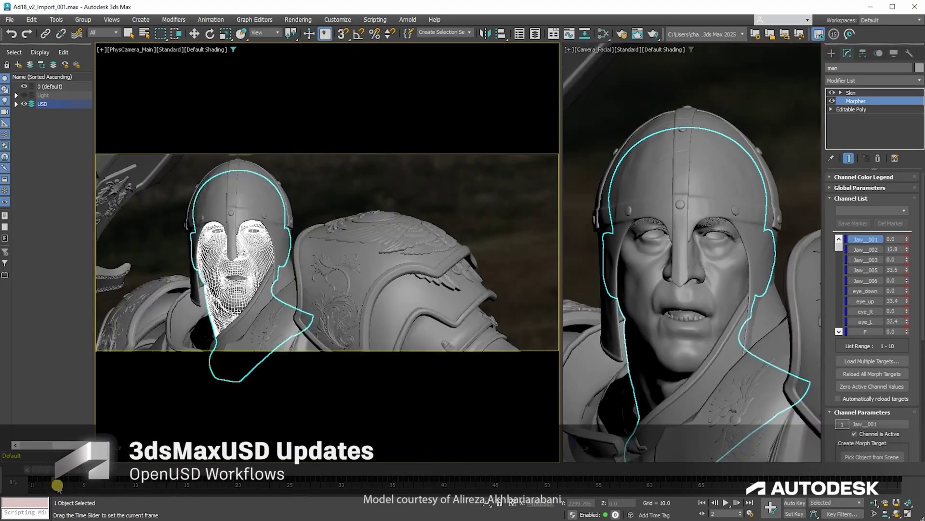
left_click_drag(57, 484, 343, 501)
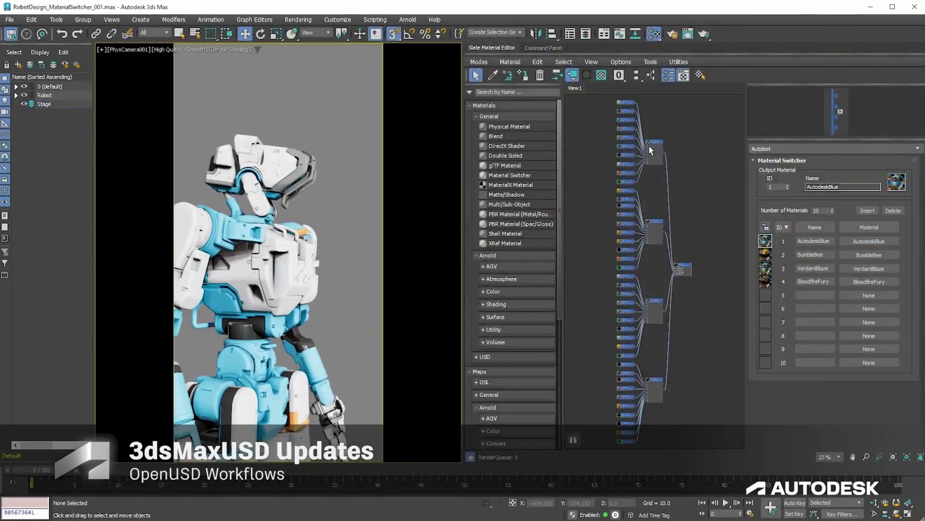
Inspect the robot's material variants, including BumbleBee and BloodfireFury, in the material editor.
double_click(655, 226)
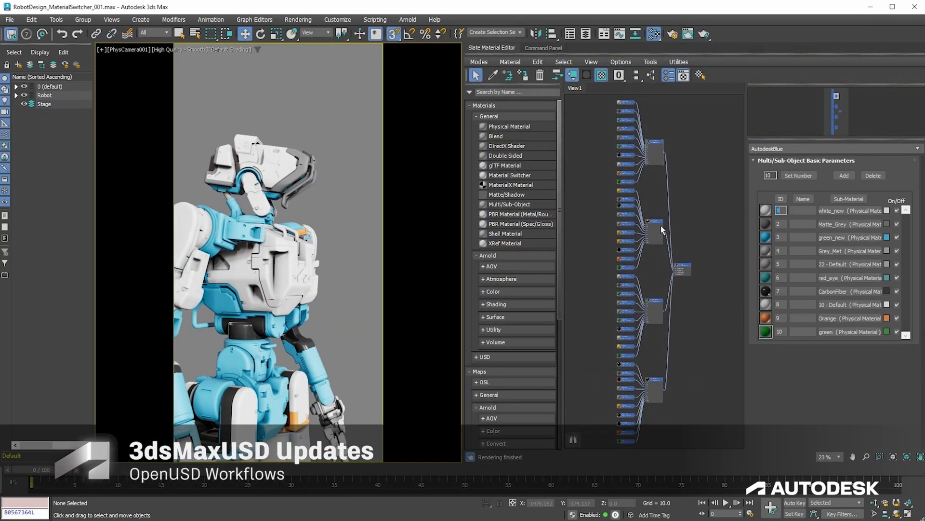
double_click(654, 306)
double_click(654, 383)
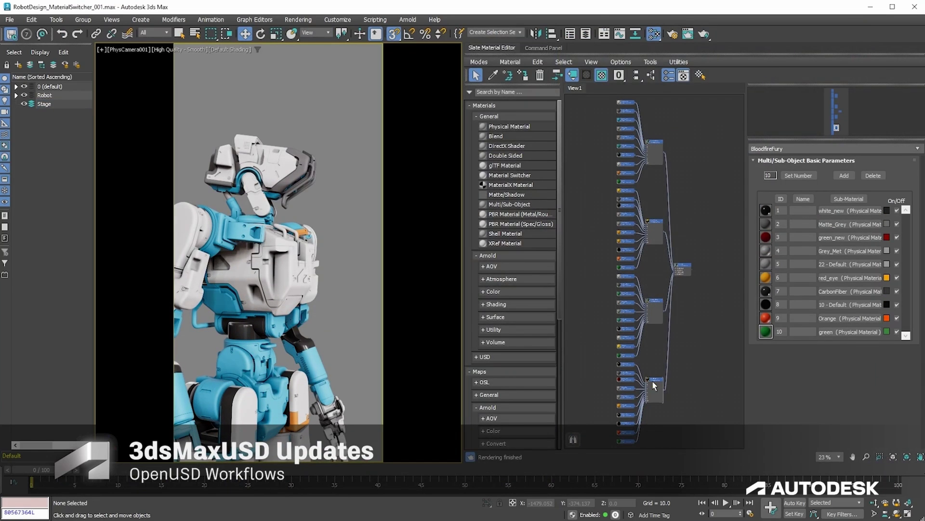
Export the robot scene to USD, choosing Export as variant sets for the Material Switcher.
right_click(427, 263)
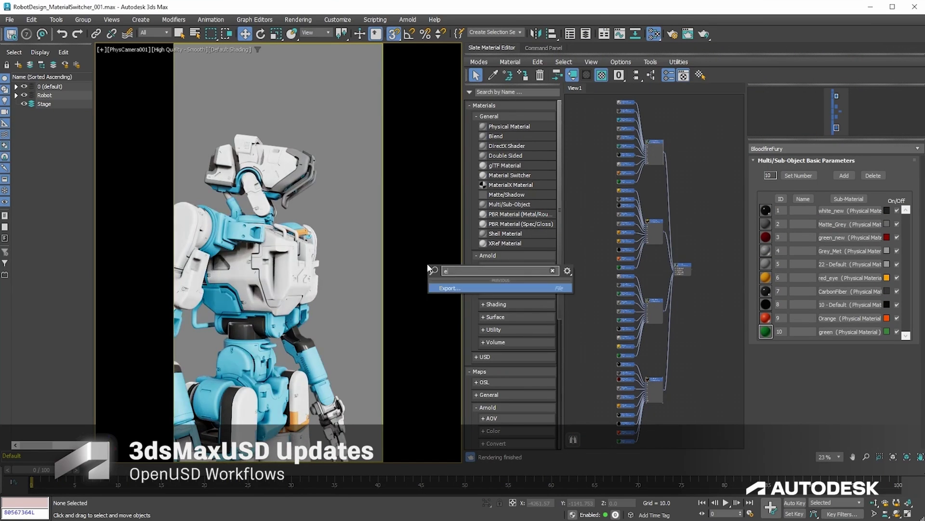
left_click(429, 267)
key("Return")
left_click(437, 353)
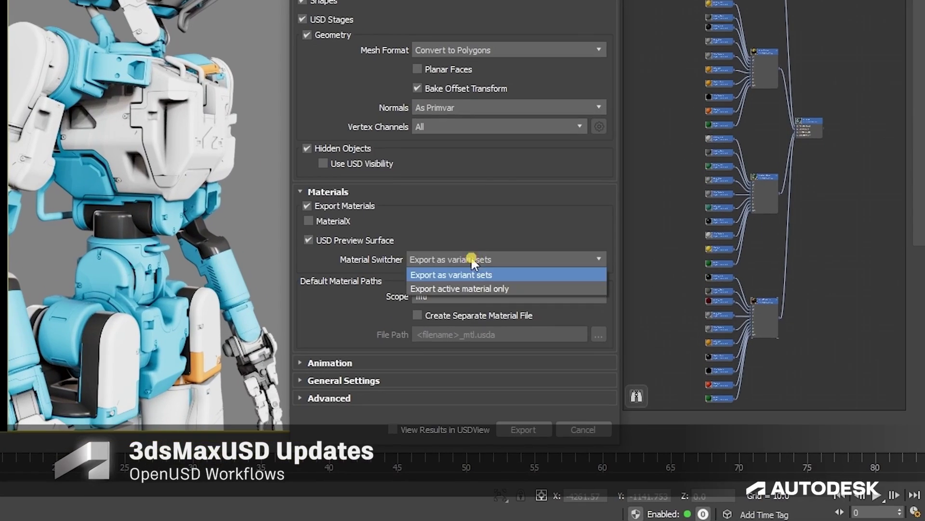